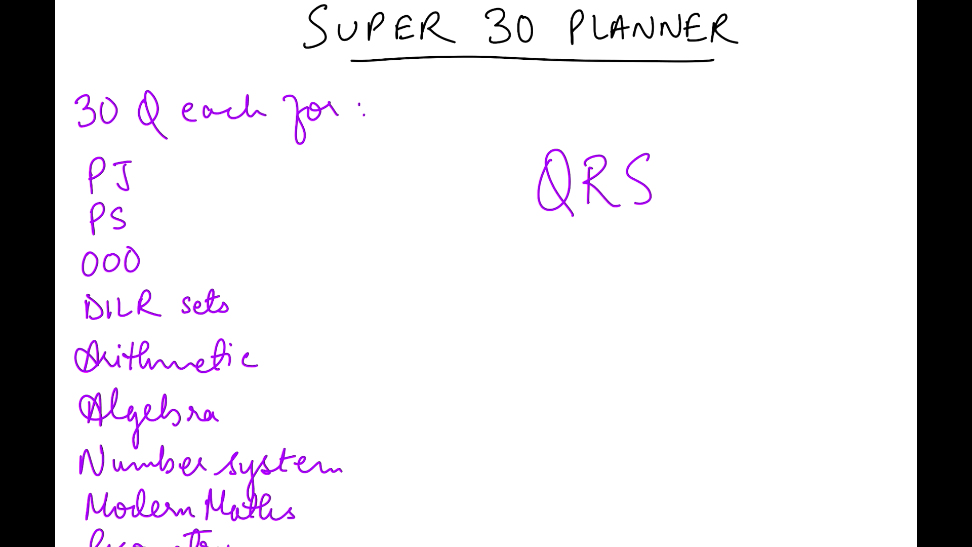
{"action": "scroll", "coordinate": [486, 274], "scroll_direction": "down", "scroll_amount": 2}
{"action": "scroll", "coordinate": [486, 273], "scroll_direction": "down", "scroll_amount": 2}
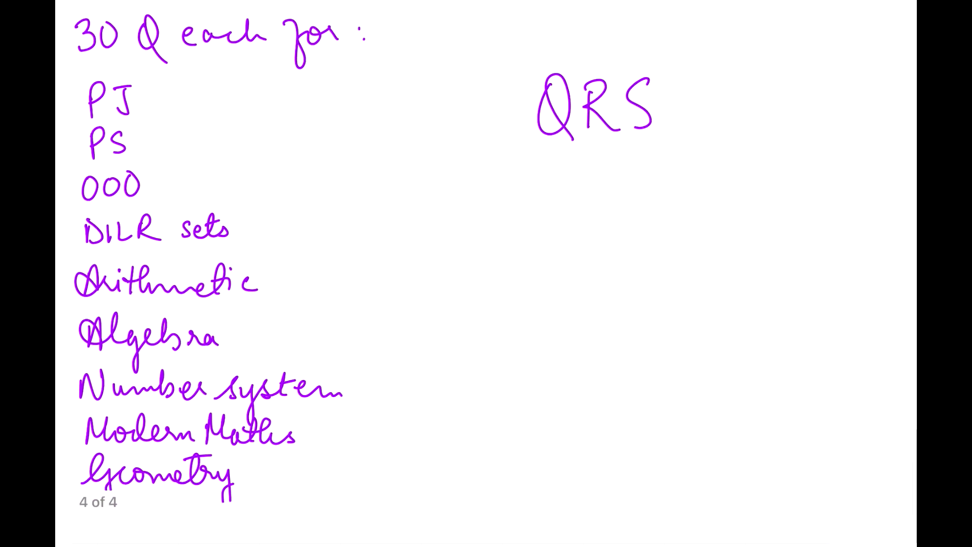